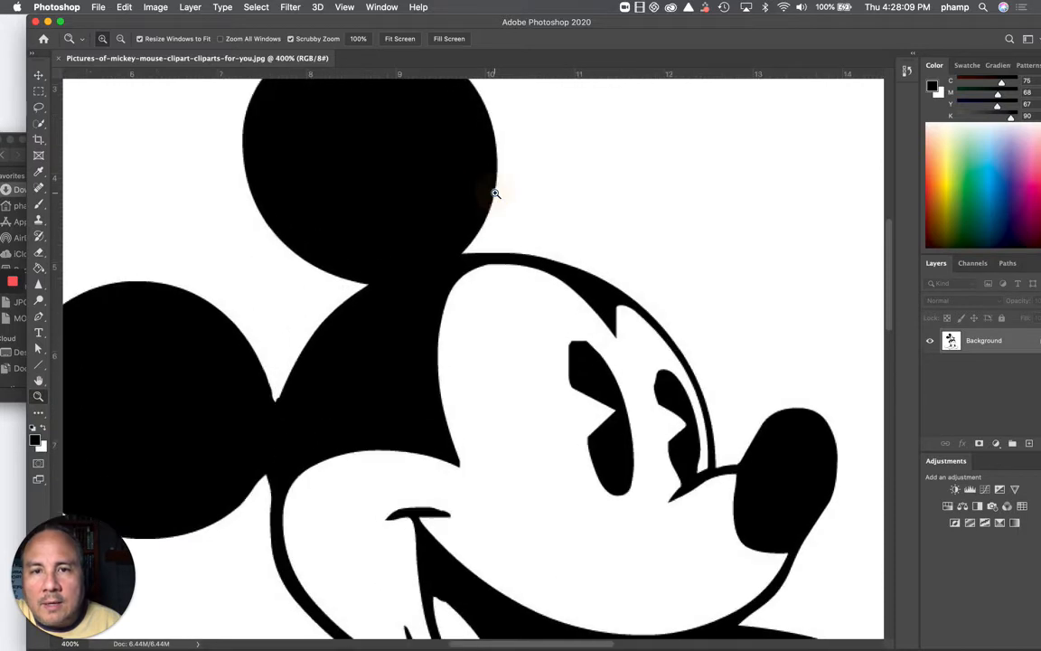
Step: Outline Mickey's right-hand shoe loosely with a freehand Lasso selection and copy it
click(495, 193)
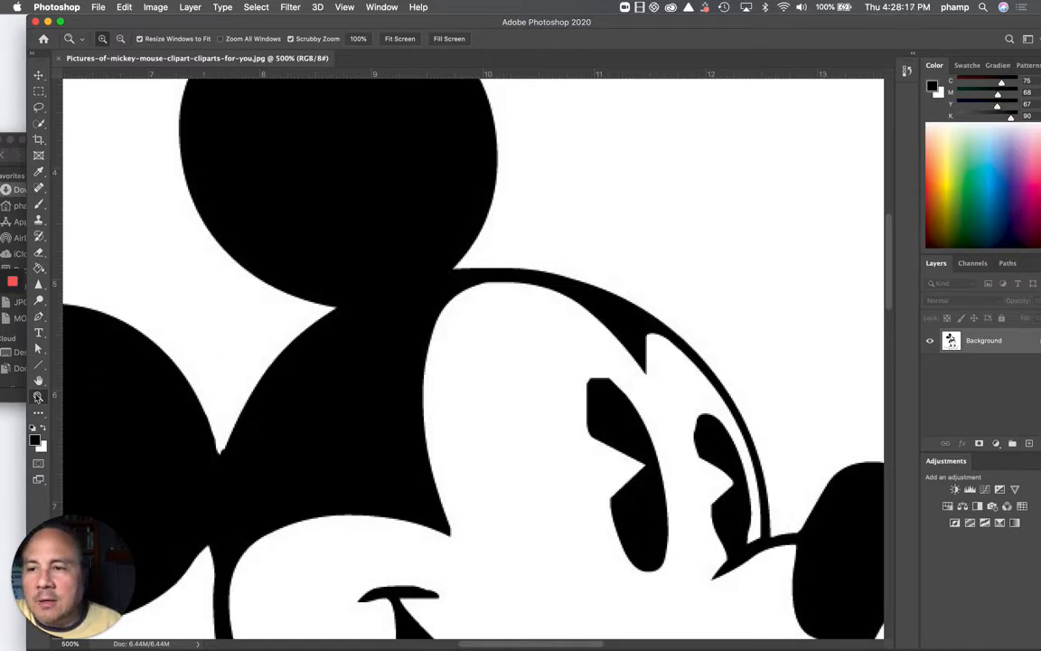
double_click(38, 380)
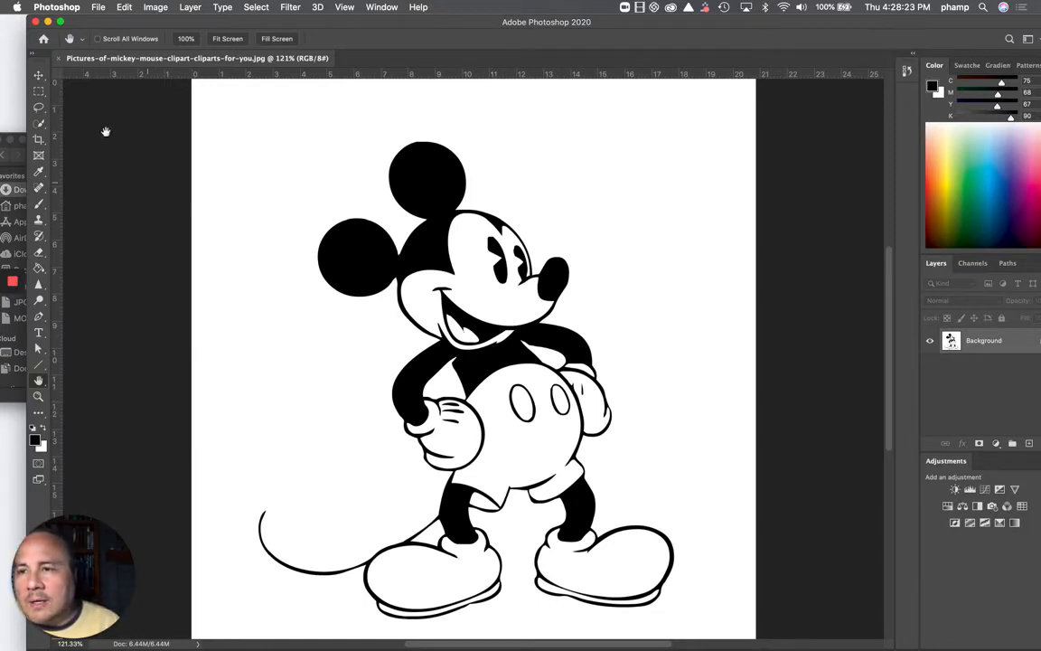
click(39, 108)
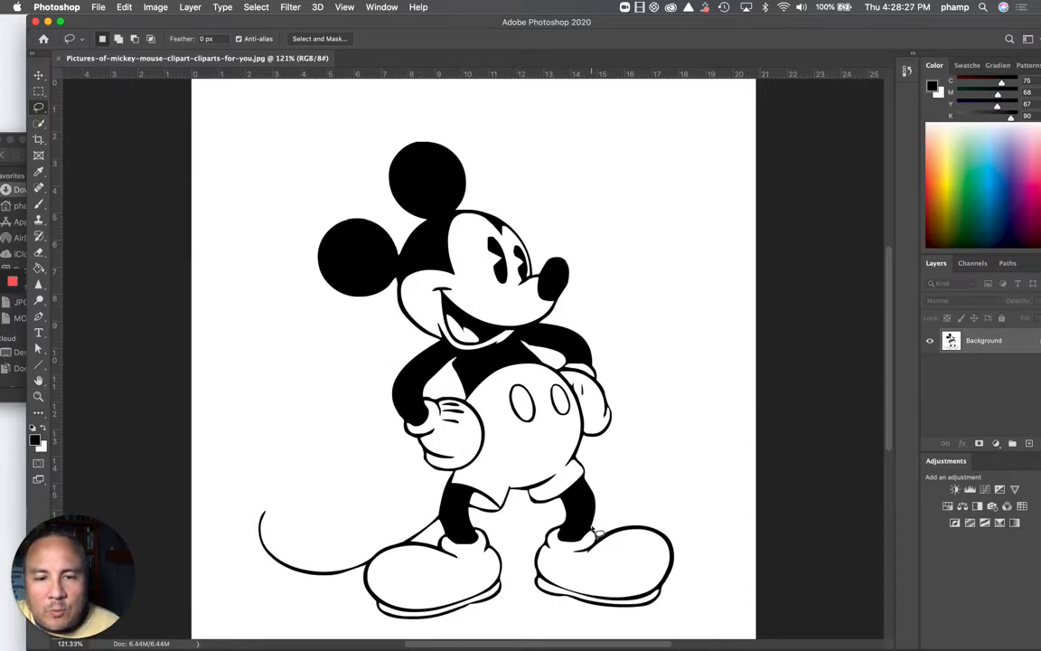
mouse_move(592, 531)
mouse_down()
mouse_move(565, 549)
mouse_move(561, 528)
mouse_move(527, 545)
mouse_move(526, 595)
mouse_move(547, 609)
mouse_move(603, 616)
mouse_move(662, 611)
mouse_move(701, 566)
mouse_move(692, 535)
mouse_move(632, 506)
mouse_move(587, 526)
mouse_up()
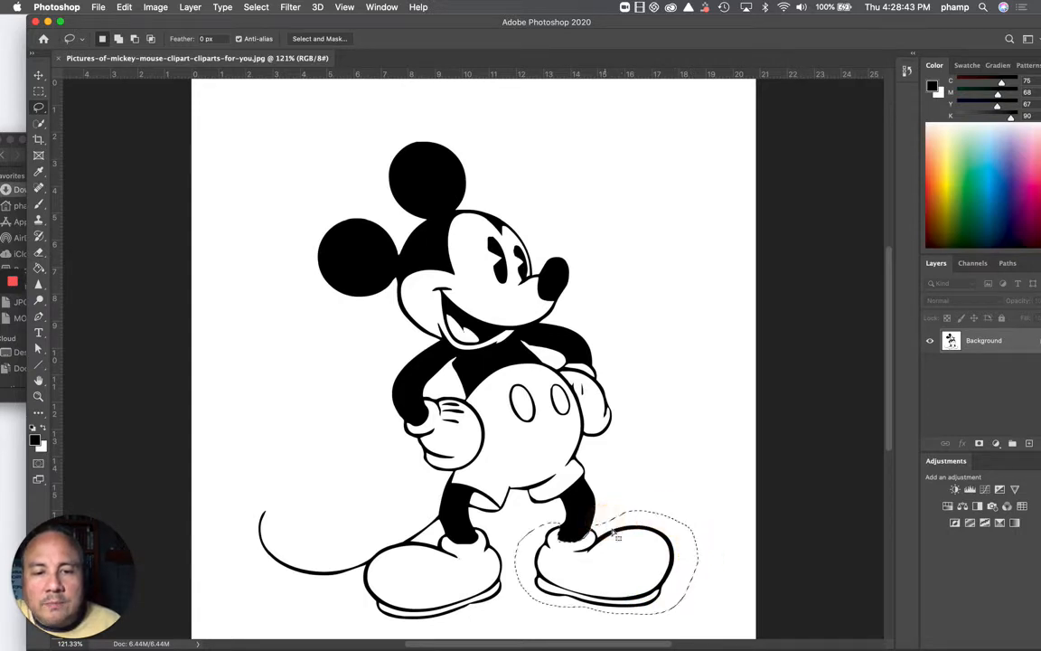
click(120, 6)
click(123, 8)
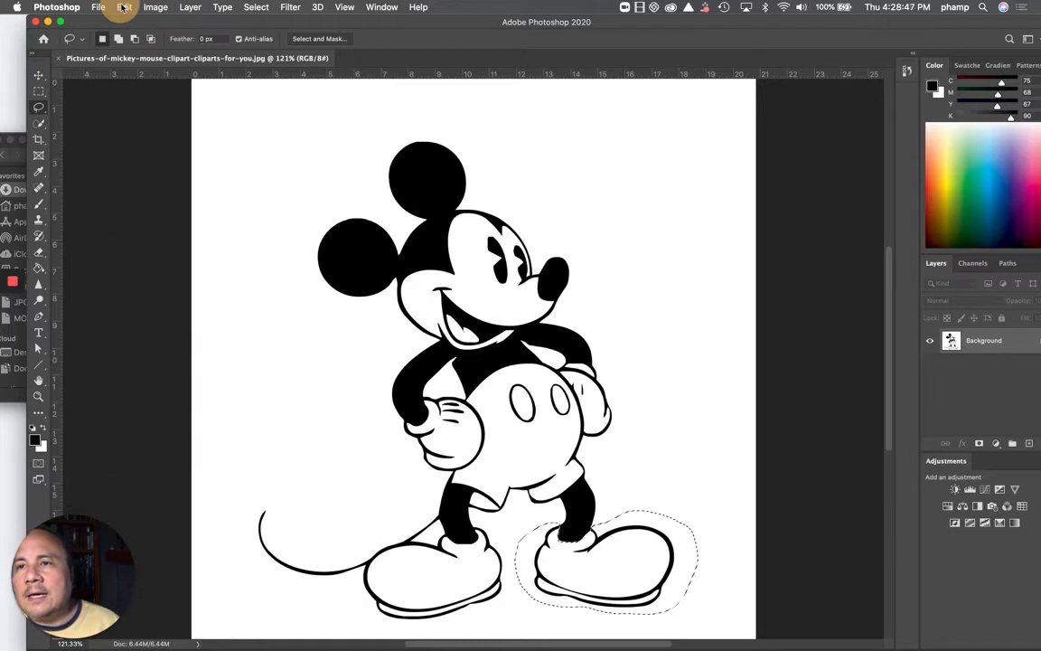
click(123, 7)
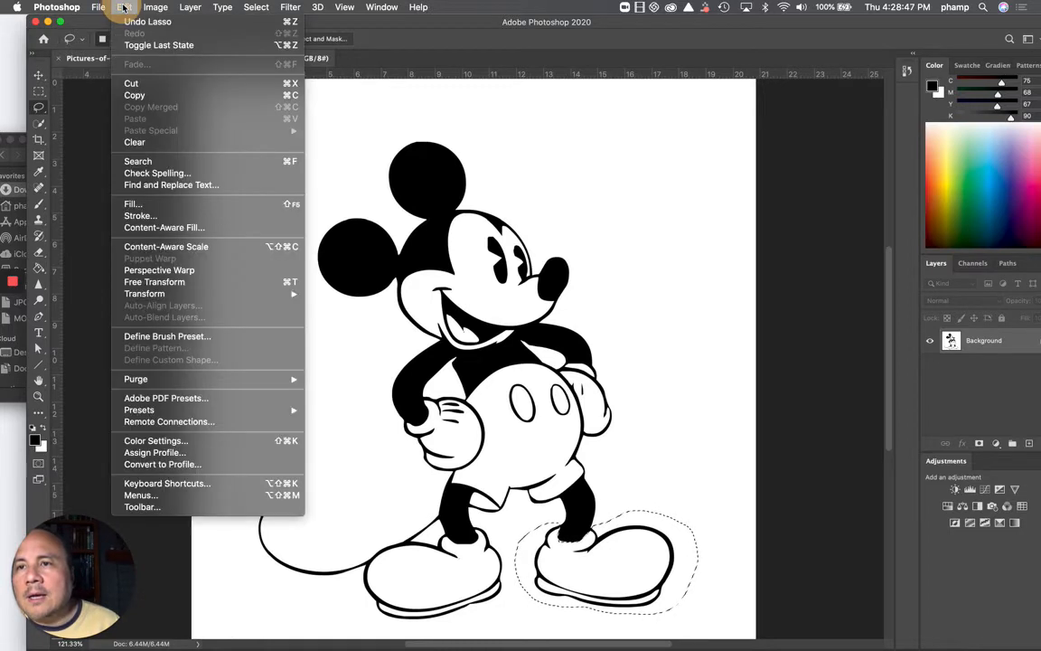
click(132, 96)
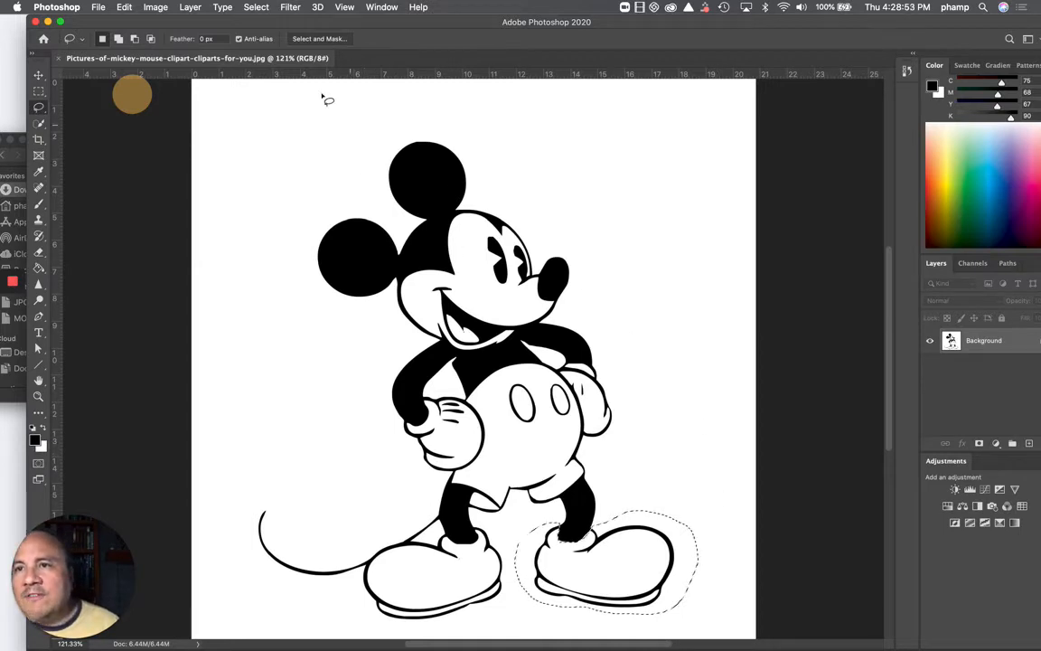
Step: Fill the selected shoe area with White in Normal mode at 100% opacity and deselect it
click(122, 7)
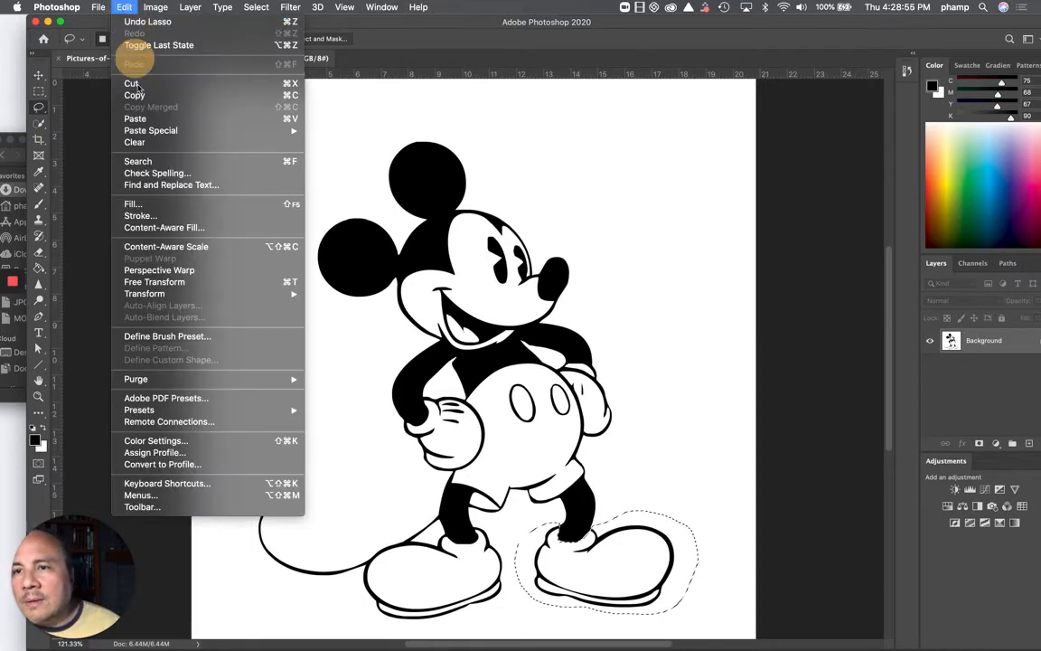
click(145, 204)
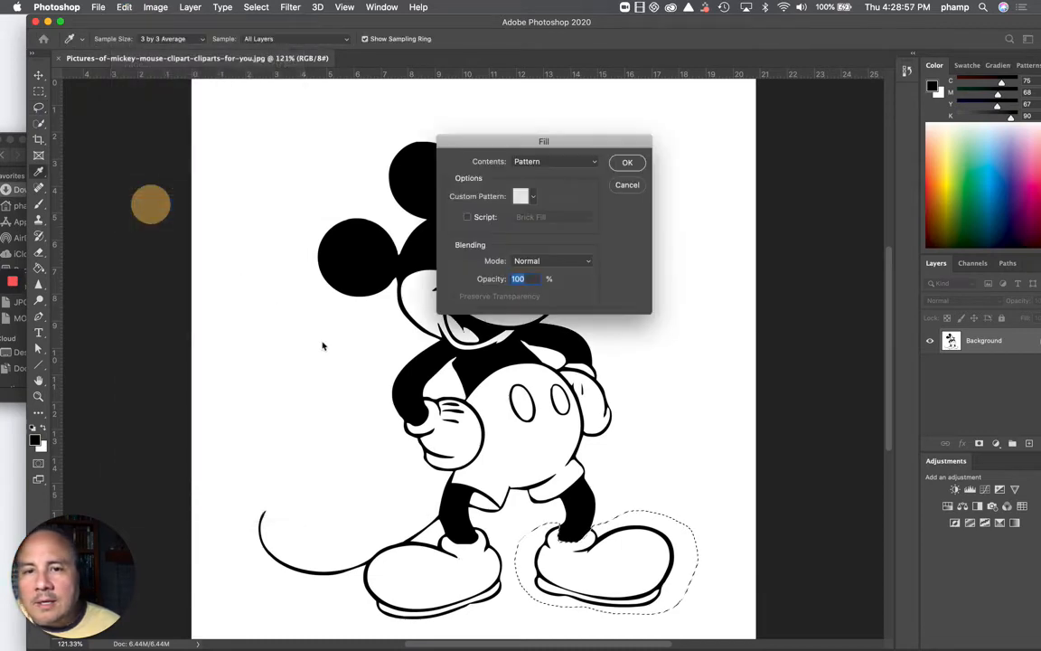
click(555, 161)
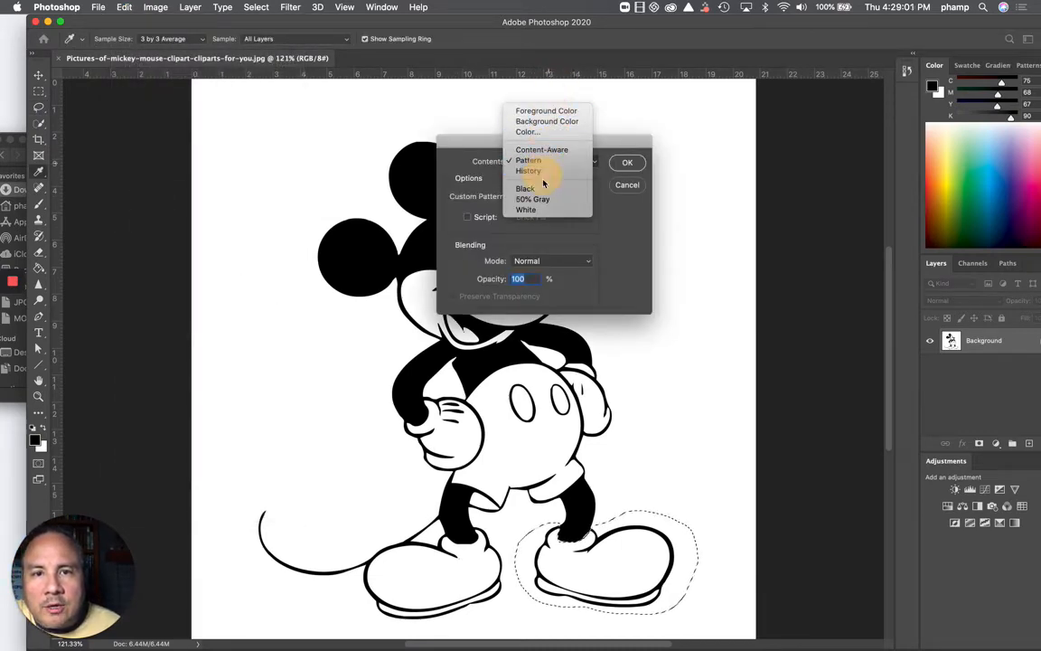
click(527, 209)
click(623, 162)
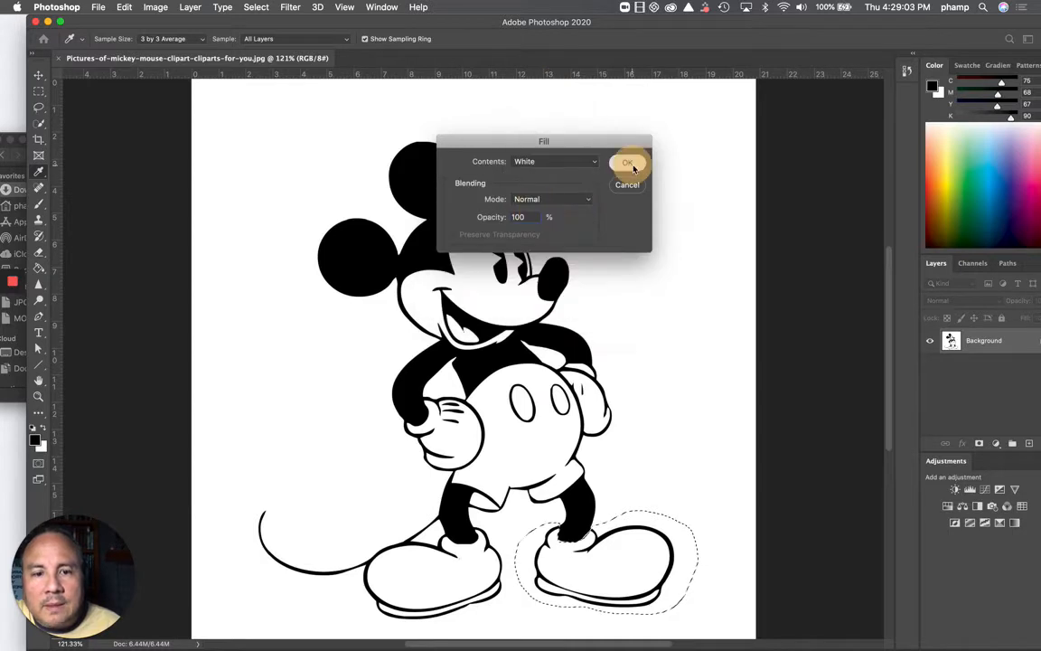
key(l)
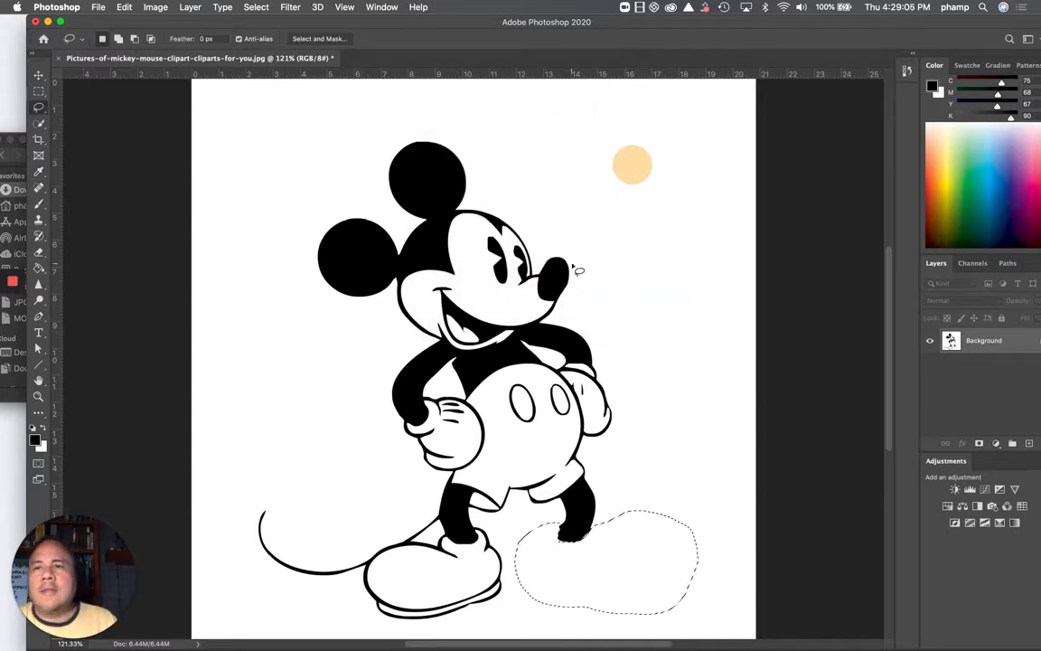
click(622, 244)
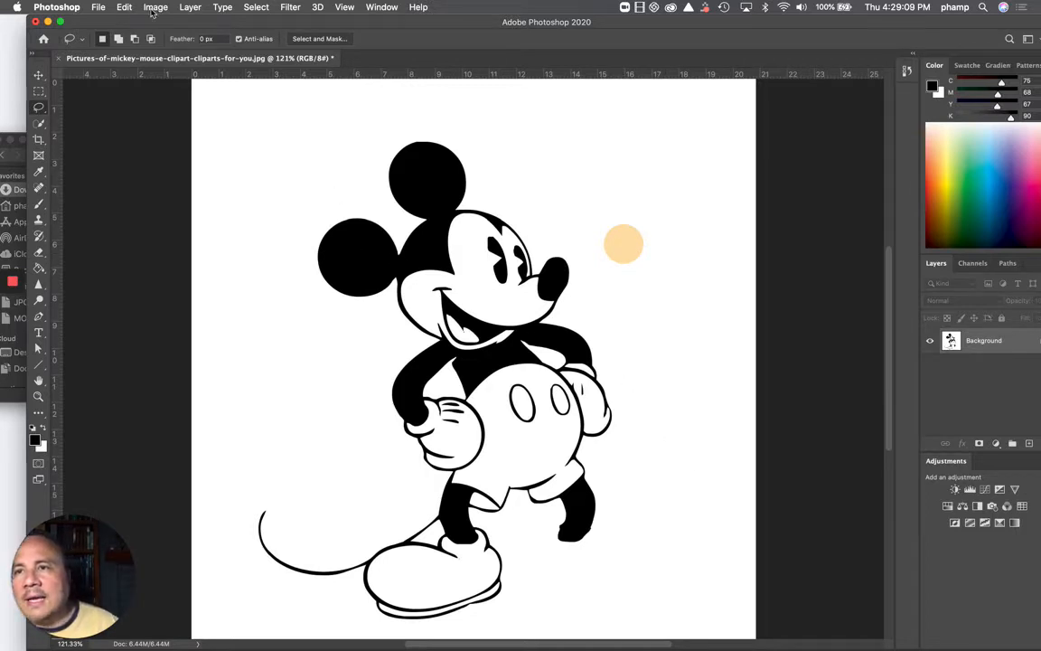
Step: Paste the copied shoe as a new layer and move it back to the end of the bare right-hand leg
click(124, 7)
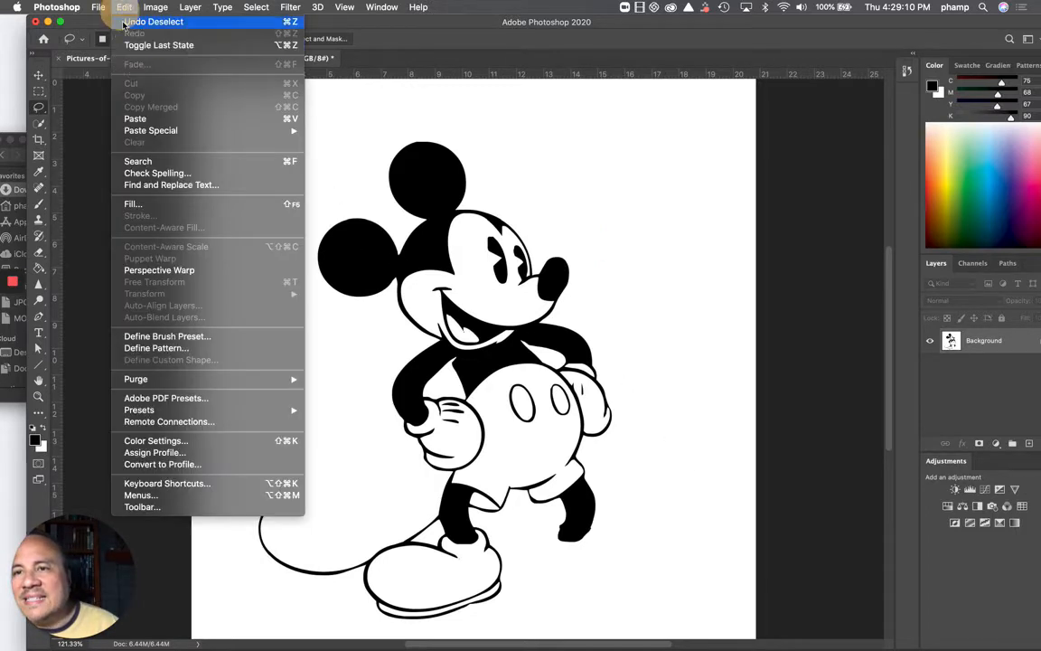
click(137, 121)
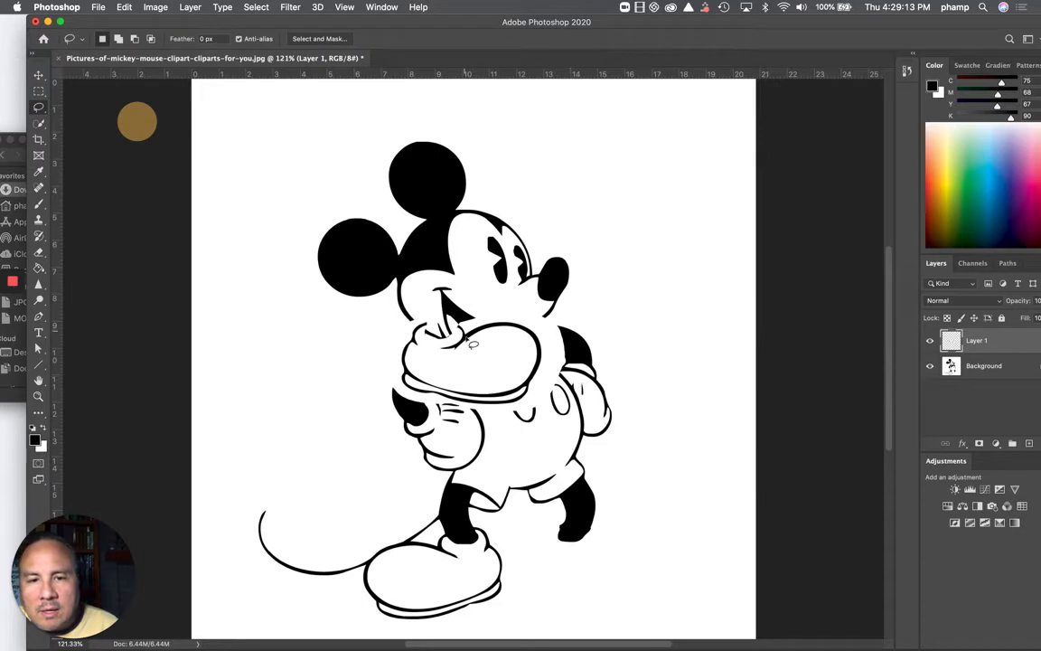
click(38, 75)
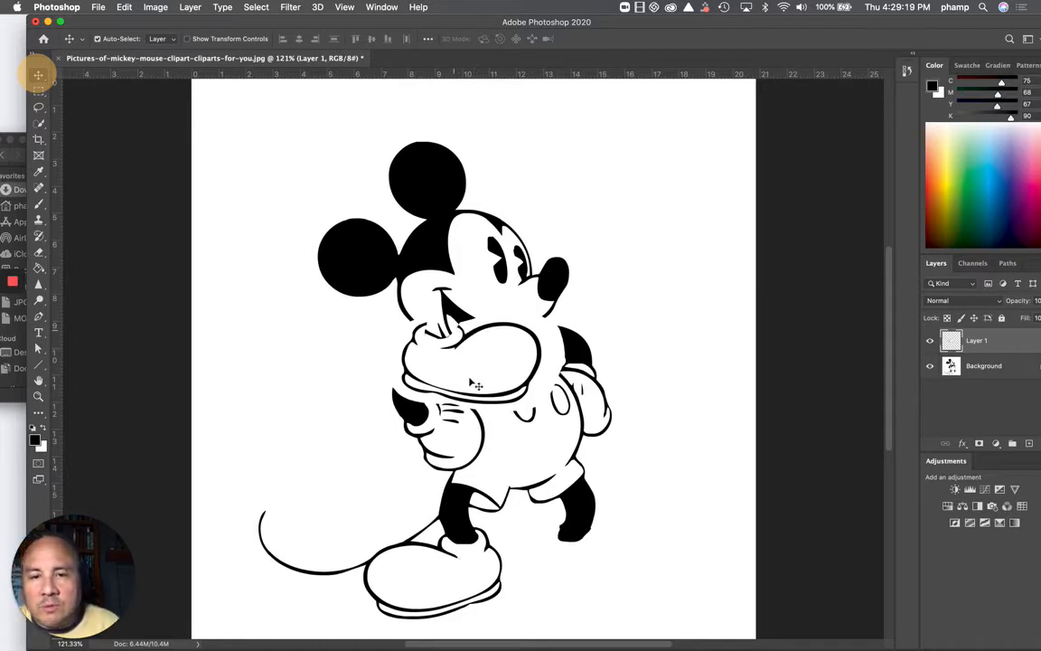
drag(476, 363, 610, 565)
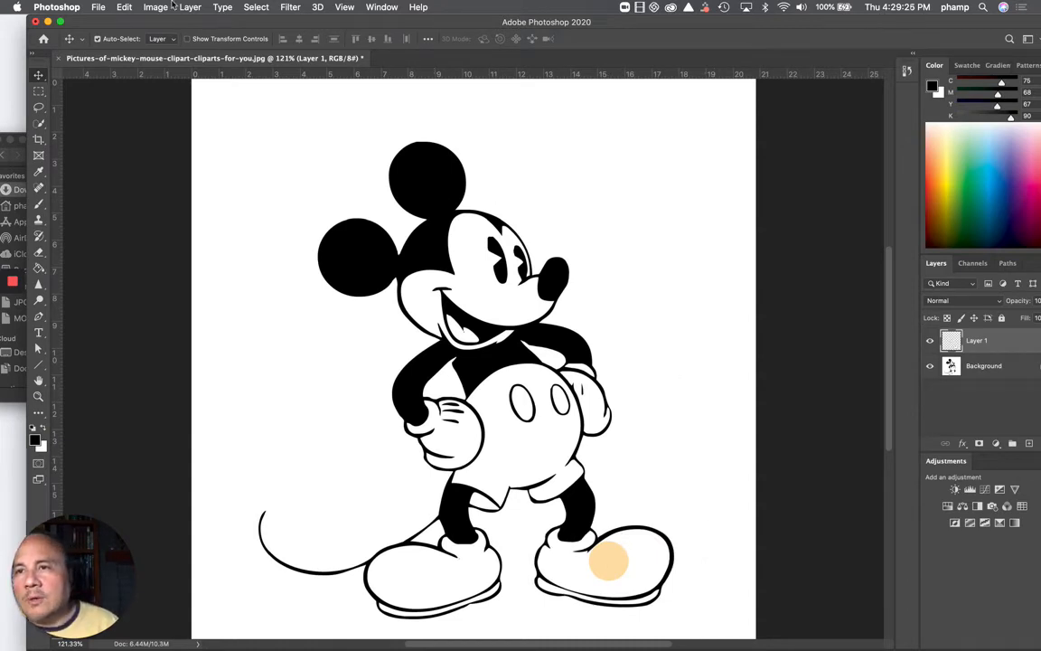
Step: Try rotating the pasted shoe about -37° and repositioning it against the leg with Free Transform, and undo the transform
click(124, 8)
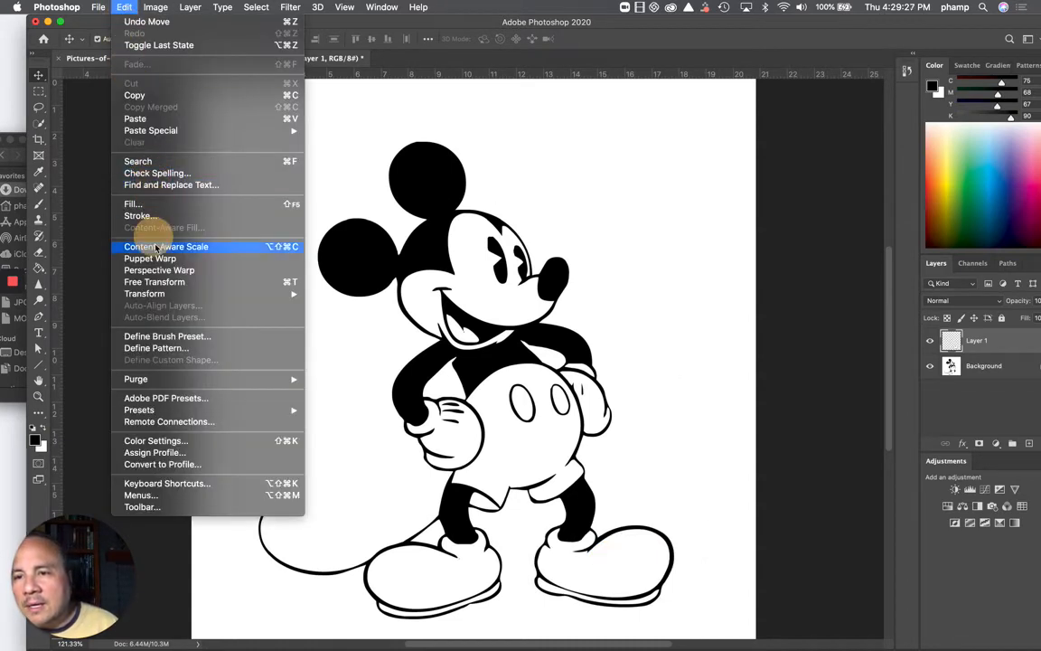
click(158, 283)
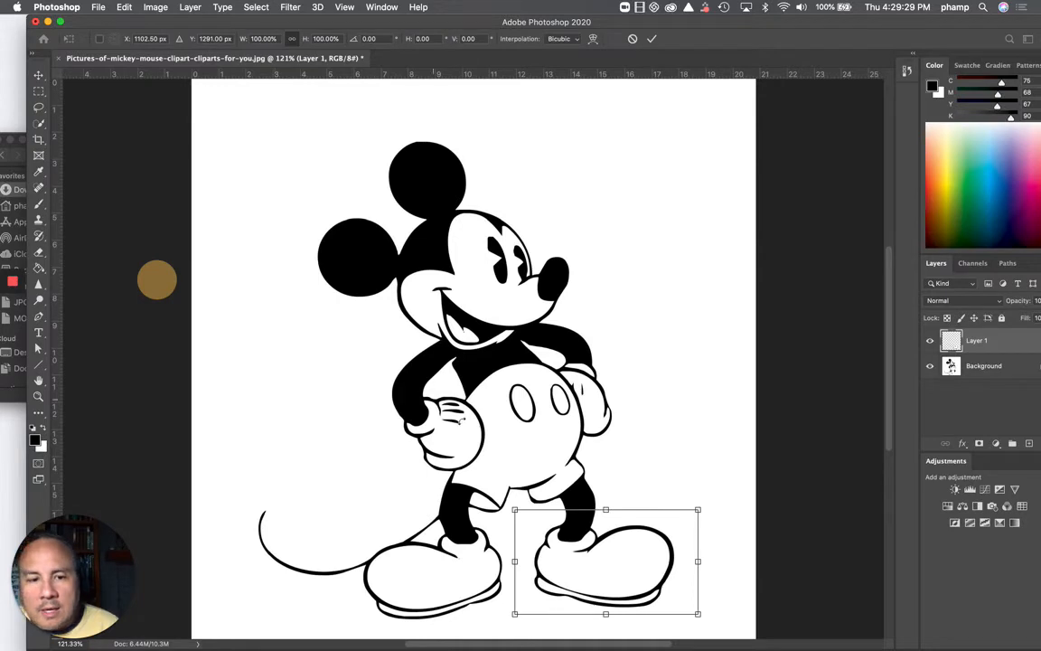
drag(711, 507, 675, 408)
drag(599, 562, 613, 528)
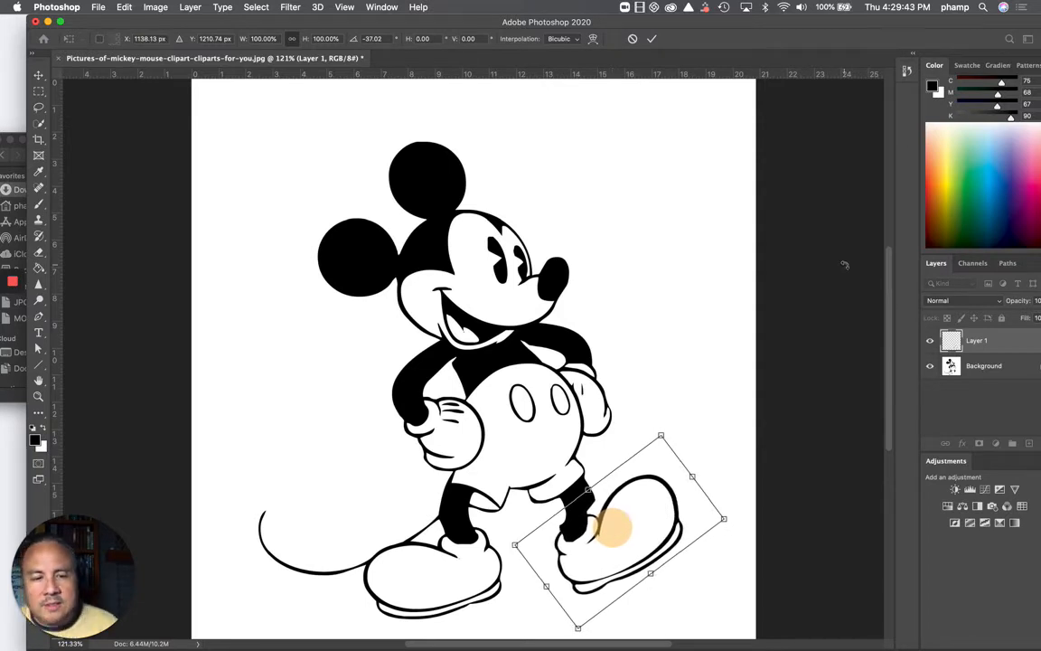
key(Return)
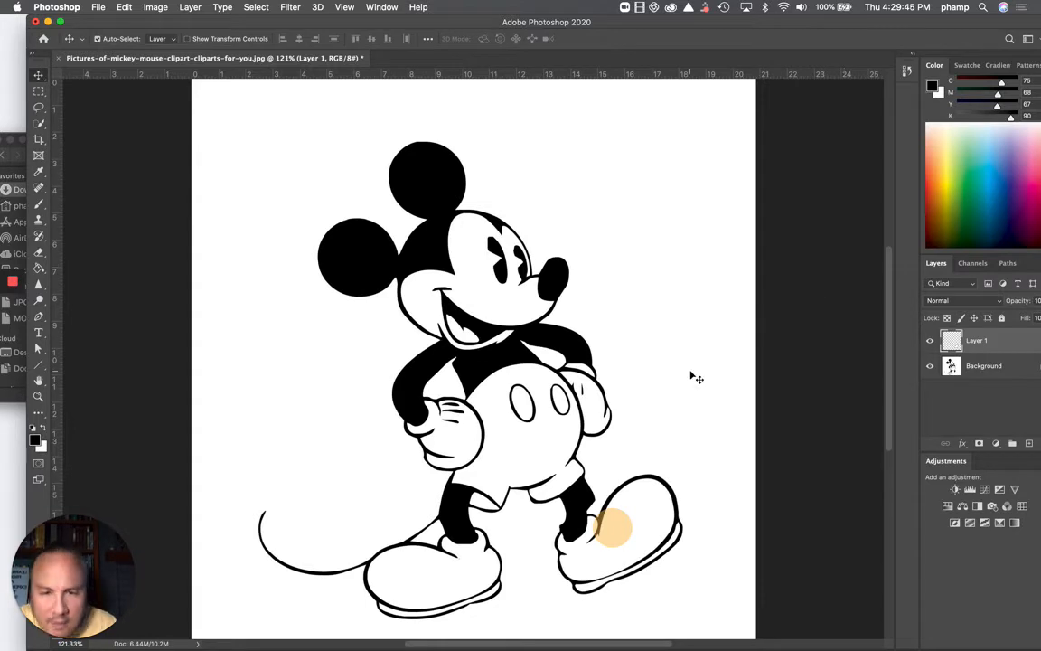
key(super+z)
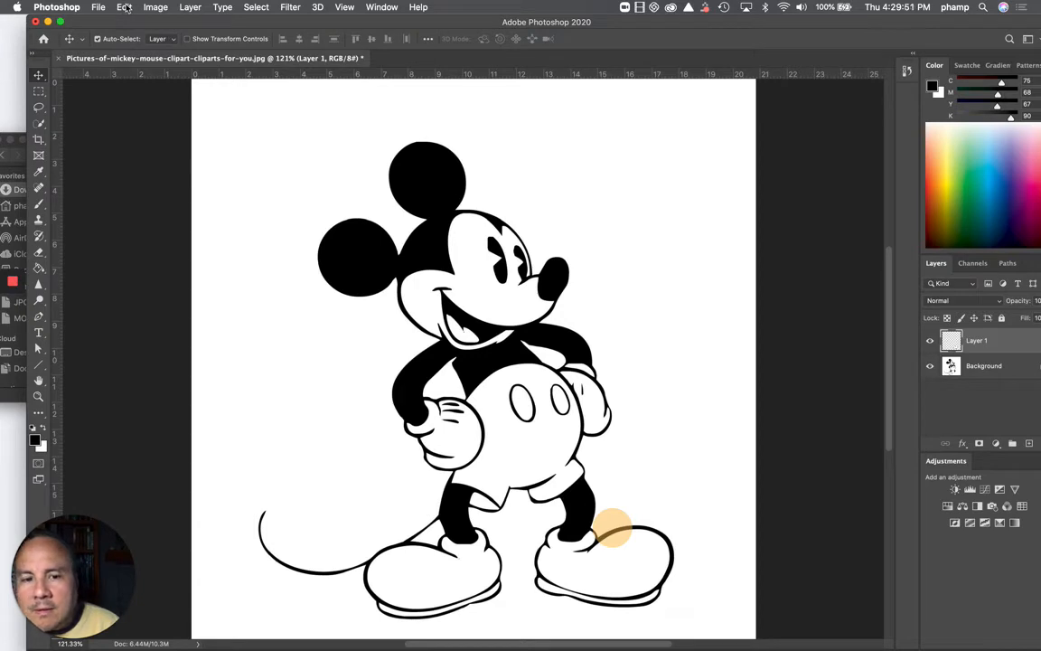
Step: Rotate the pasted shoe with Free Transform so its toe tilts upward, and reposition it against the leg
click(125, 7)
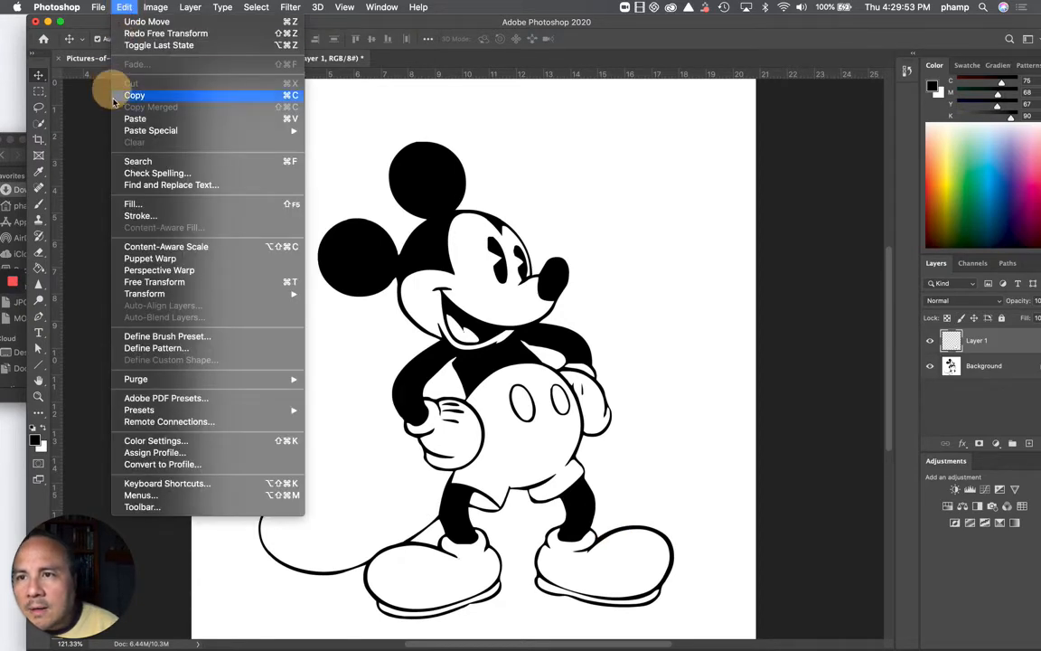
click(167, 281)
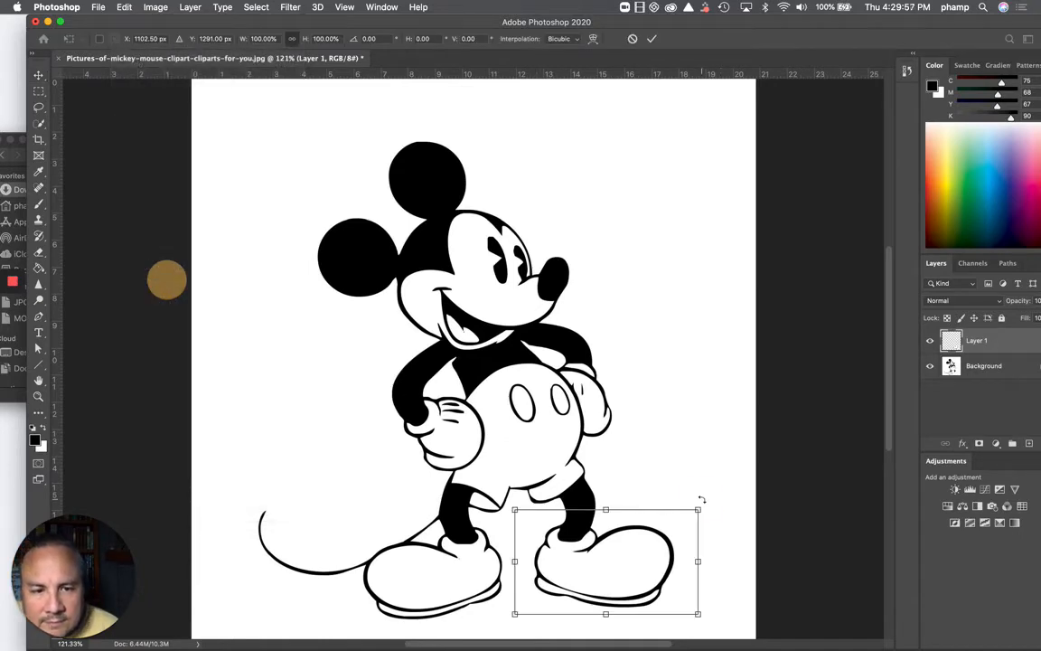
drag(701, 498, 688, 438)
drag(617, 545, 631, 523)
key(Return)
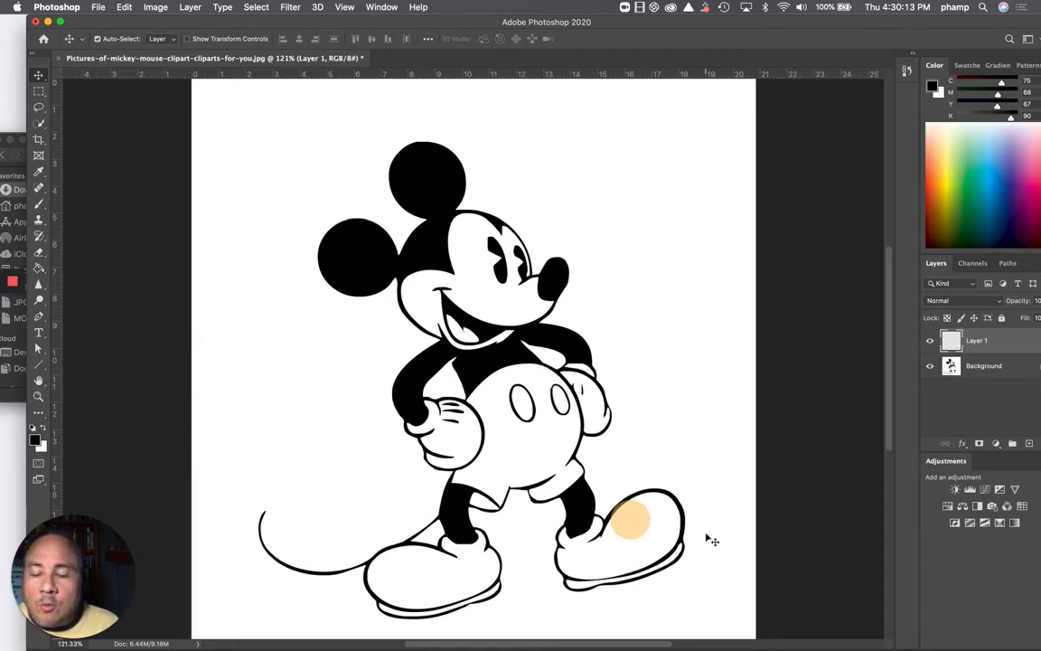
Step: Undo the shoe's transform, move and paste, back to the image without the right-hand shoe
key(super+z)
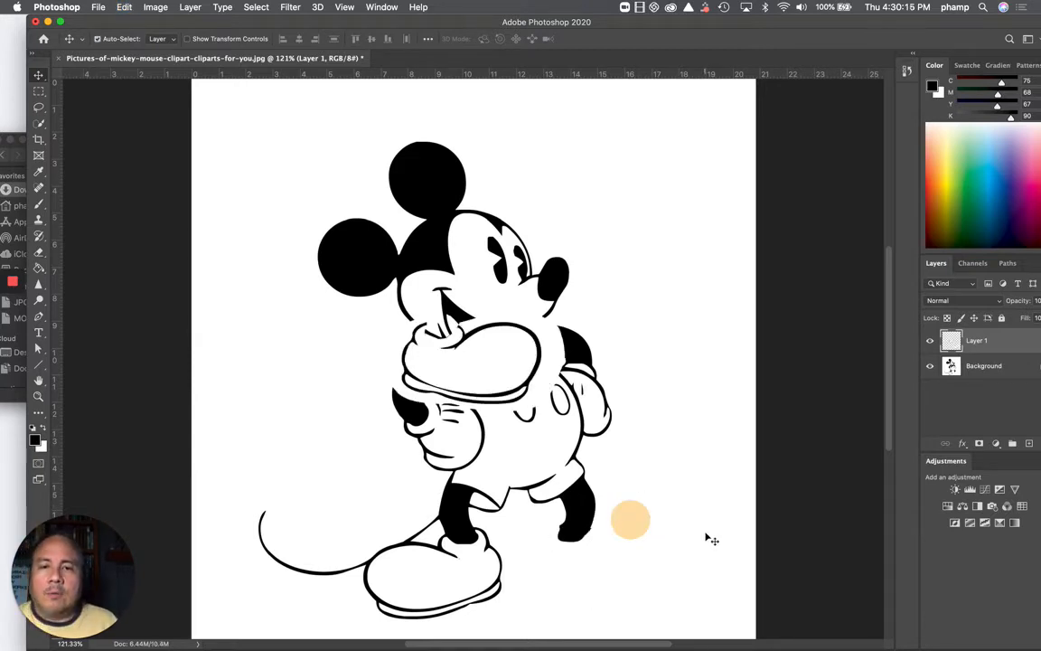
key(super+z)
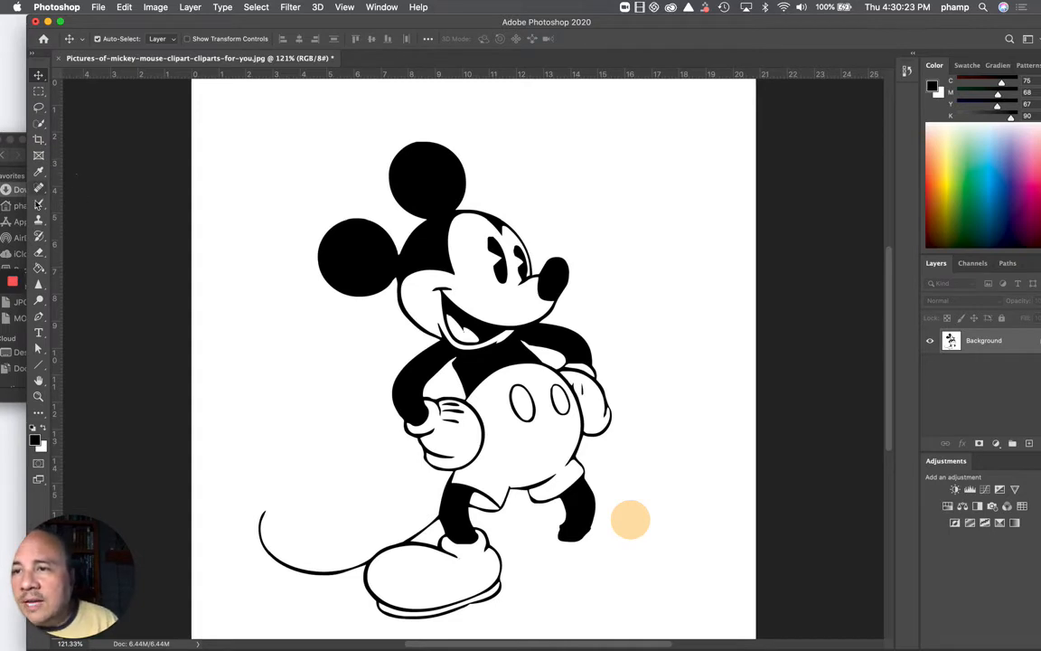
Step: Paint a new shoe outline with toes below the bare right-hand leg, using the Brush tool in black at size 10
click(38, 205)
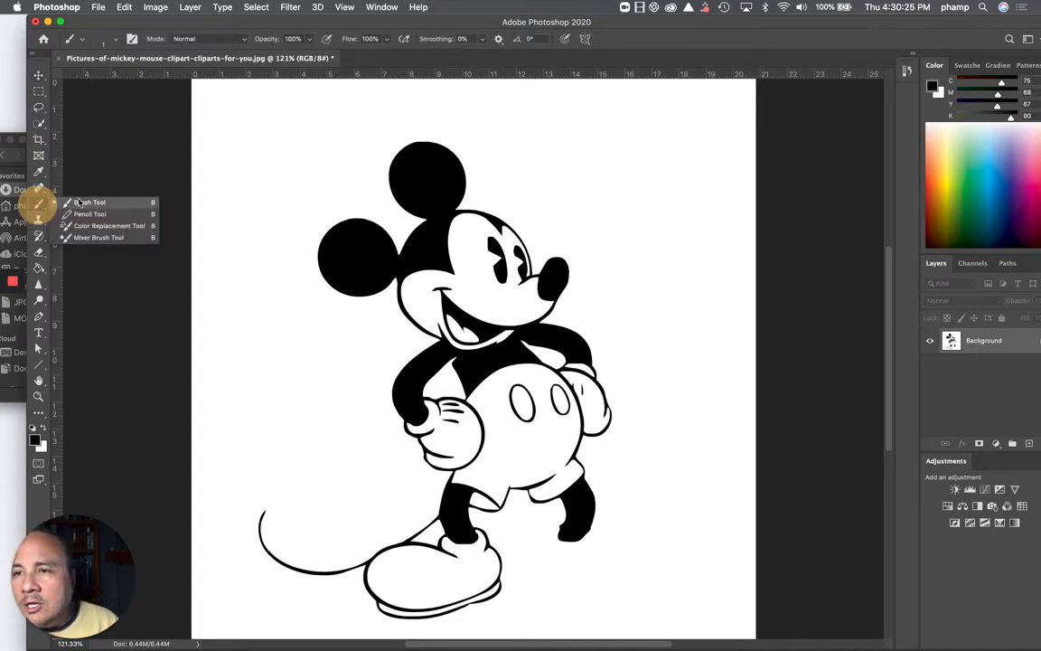
click(74, 202)
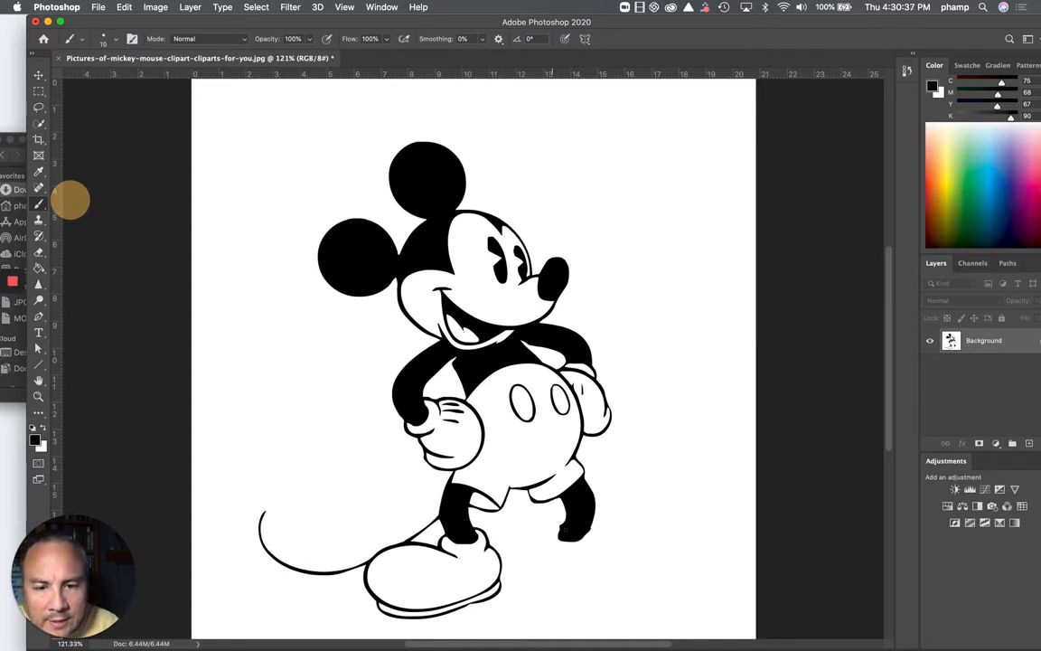
mouse_move(558, 529)
mouse_down()
mouse_move(546, 543)
mouse_move(559, 554)
mouse_move(590, 536)
mouse_move(593, 546)
mouse_move(585, 534)
mouse_move(648, 529)
mouse_move(665, 545)
mouse_move(656, 558)
mouse_move(679, 579)
mouse_move(667, 594)
mouse_move(581, 585)
mouse_move(550, 559)
mouse_move(552, 577)
mouse_move(572, 588)
mouse_move(641, 603)
mouse_up()
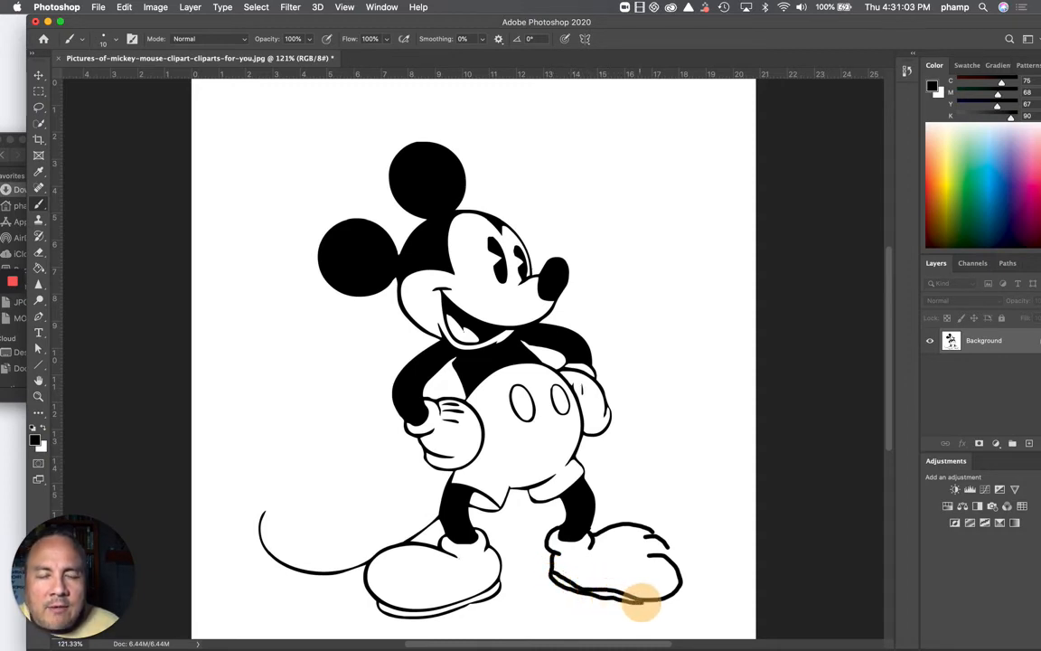